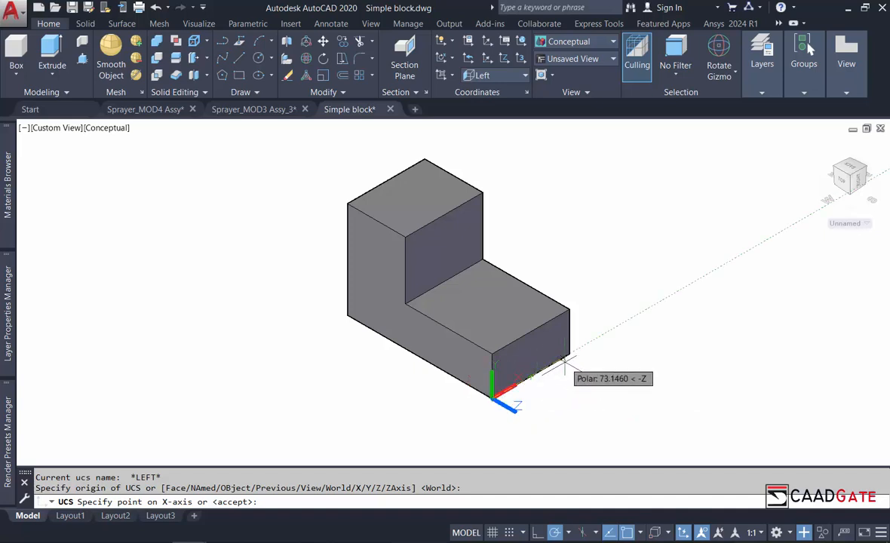
# Step: Align the UCS with the block's bottom edges, X along the low end's short edge, and add a linear dimension there at annotation scale 1:1
pyautogui.click(563, 357)
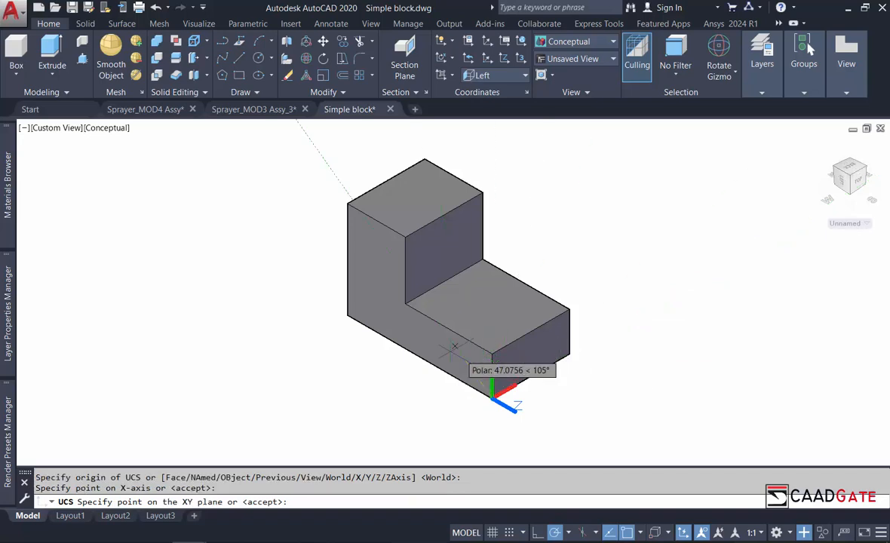
pyautogui.click(424, 365)
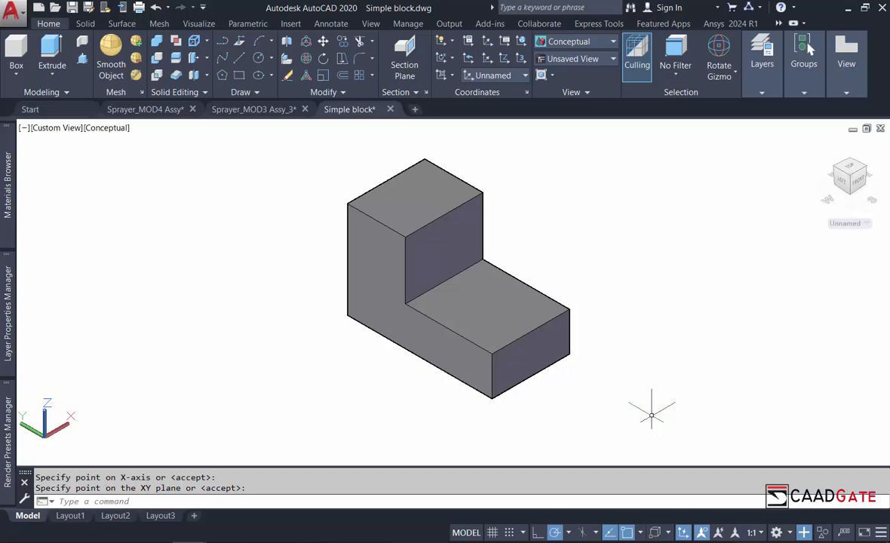
pyautogui.write('dim')
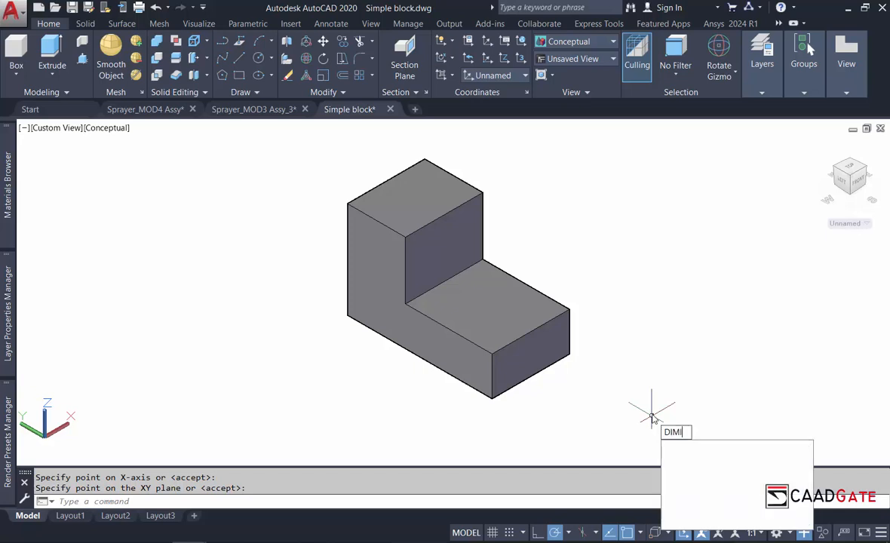
pyautogui.write('l')
pyautogui.press('Return')
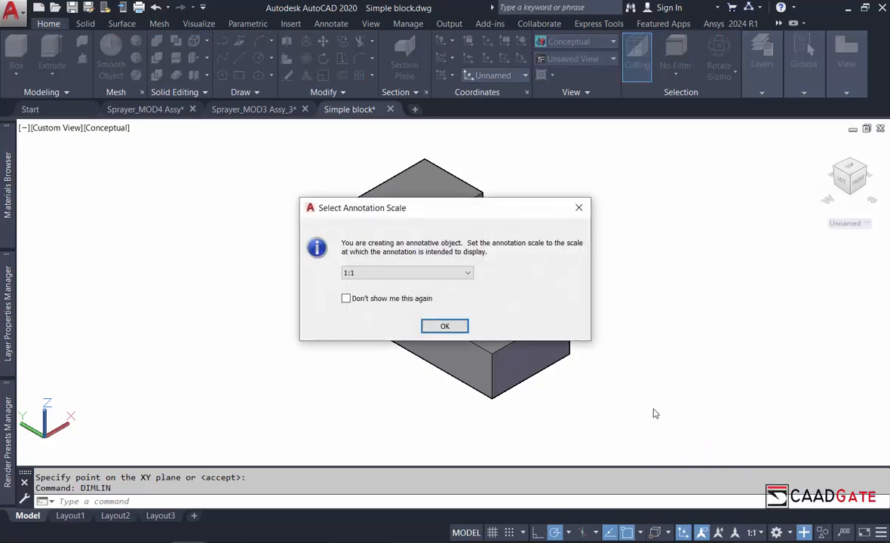
pyautogui.click(443, 327)
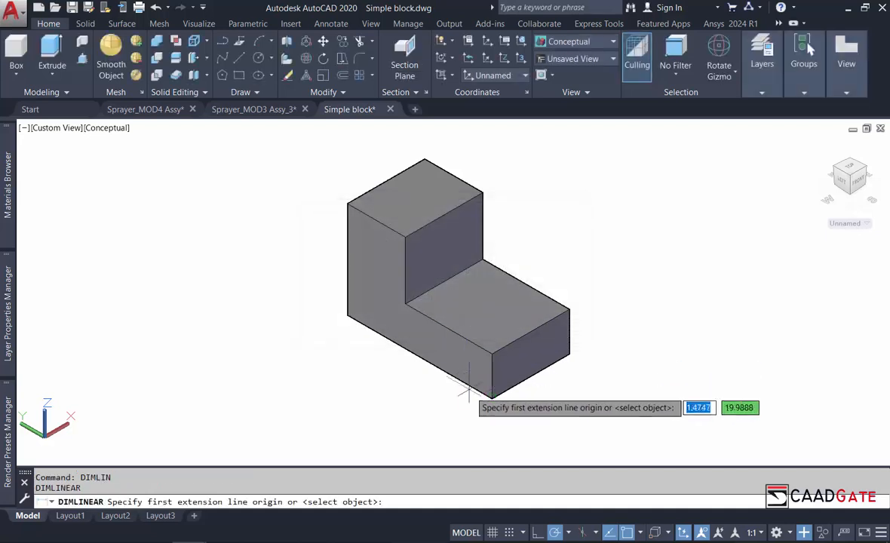
pyautogui.click(492, 397)
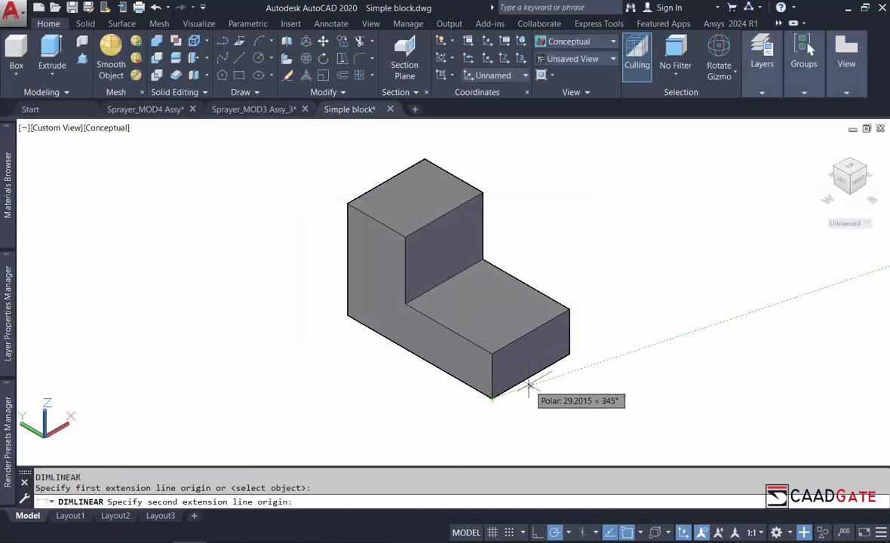
pyautogui.click(570, 354)
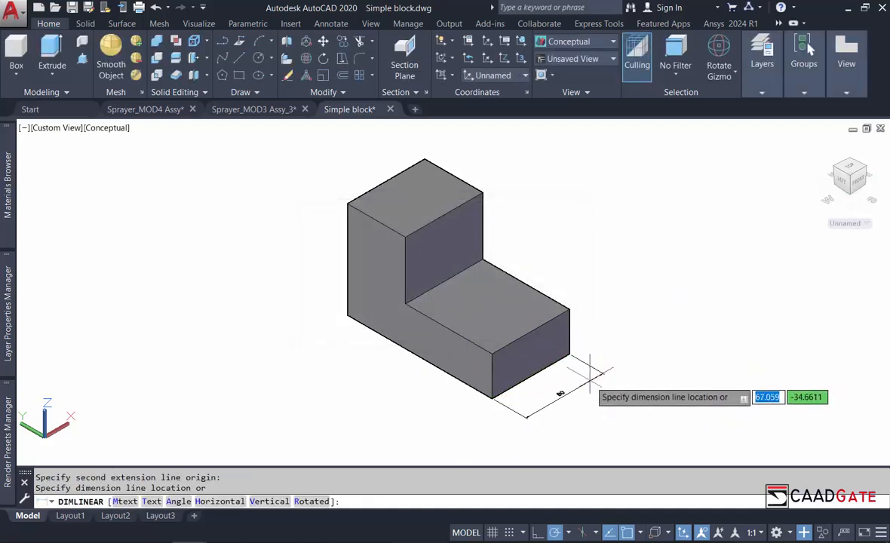
pyautogui.click(594, 372)
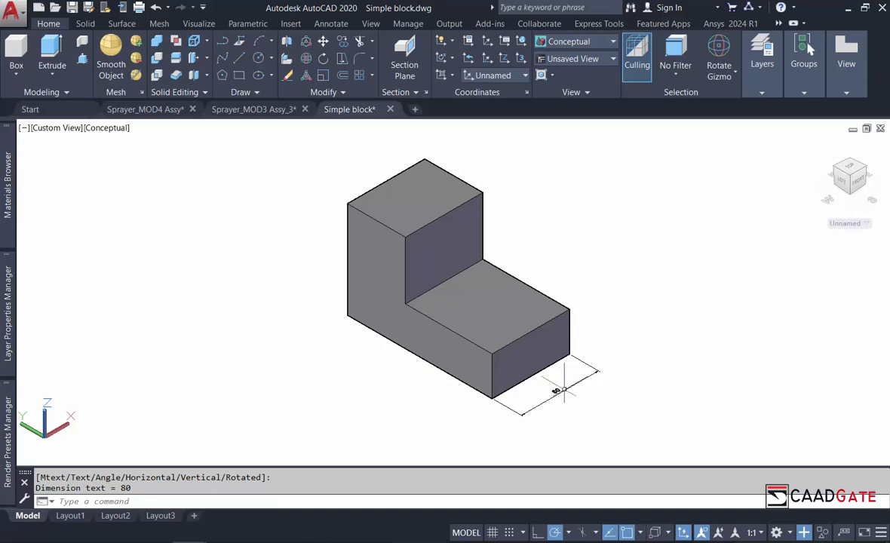
# Step: Set the annotation scale to 1:2 and turn on automatic adding of scales to annotative objects
pyautogui.click(759, 533)
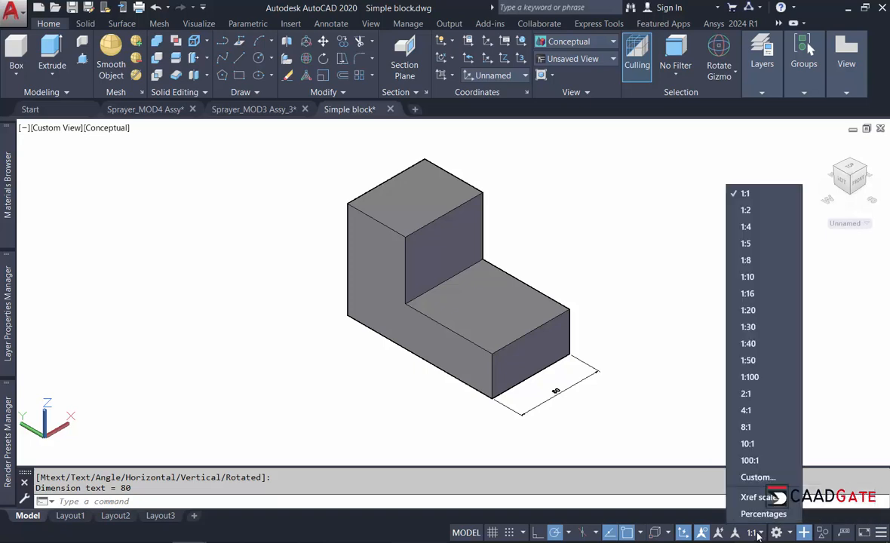
pyautogui.click(767, 213)
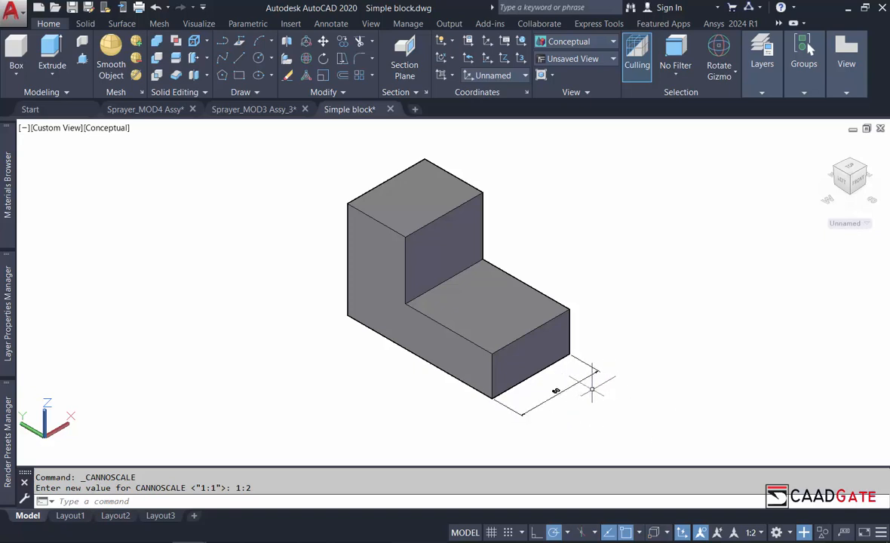
pyautogui.click(719, 532)
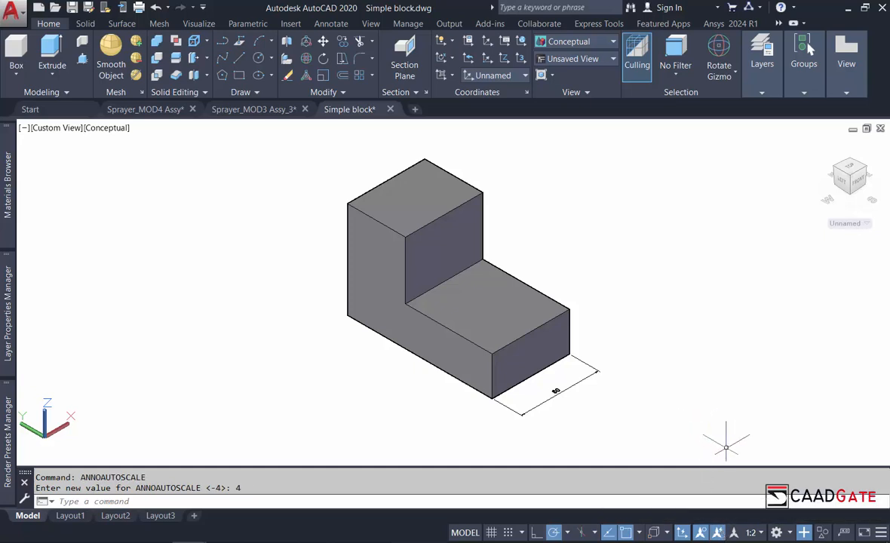
# Step: Switch the annotation scale to 1:4 and return it to 1:2 to rescale the dimension
pyautogui.click(756, 533)
pyautogui.click(741, 229)
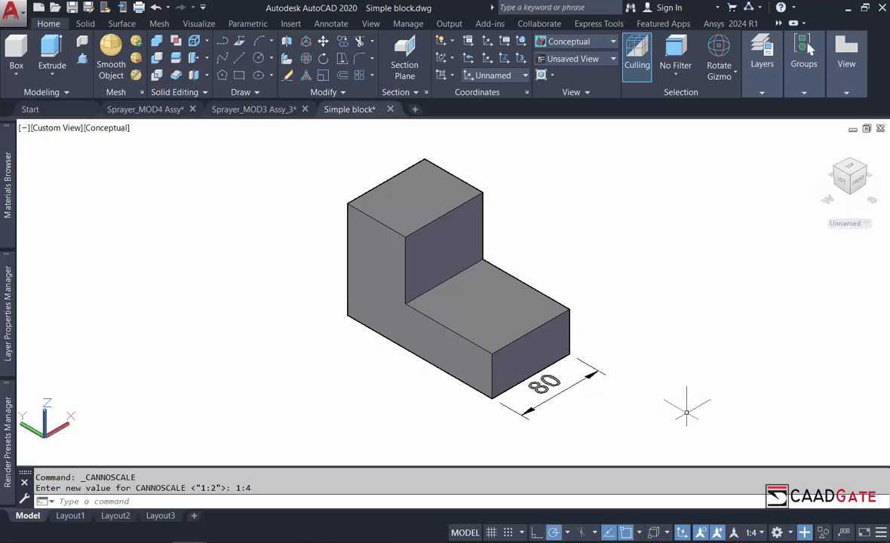
pyautogui.click(759, 535)
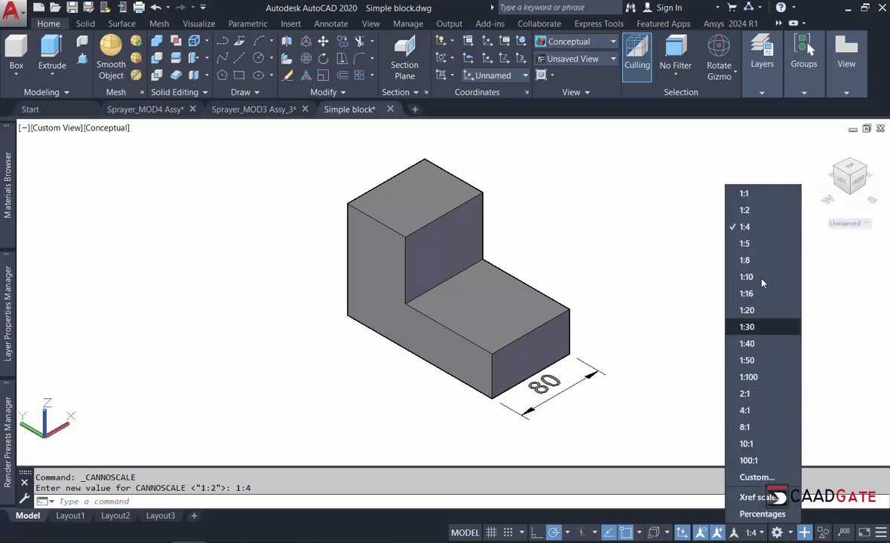
pyautogui.click(743, 207)
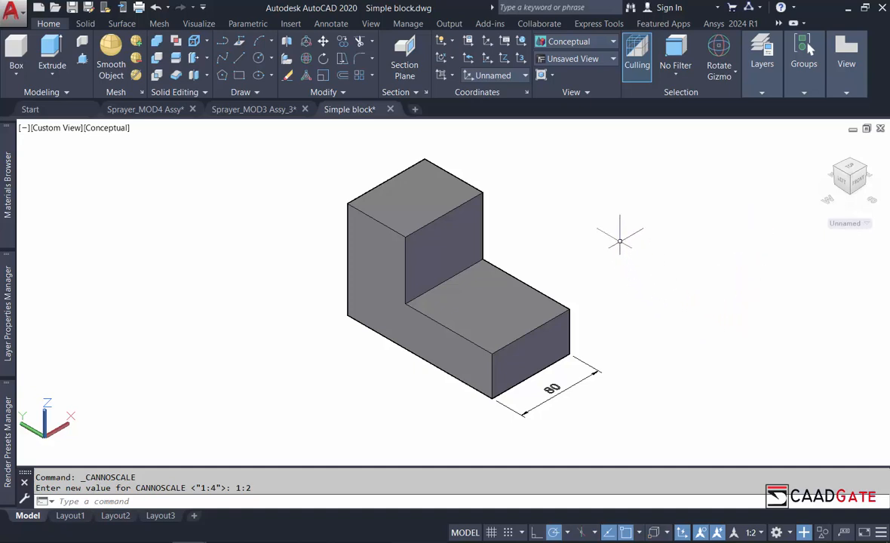
# Step: Place the UCS origin at the bottom corner of the block's tall end, with the X-axis along the long bottom edge
pyautogui.rightClick(621, 218)
pyautogui.moveTo(671, 238)
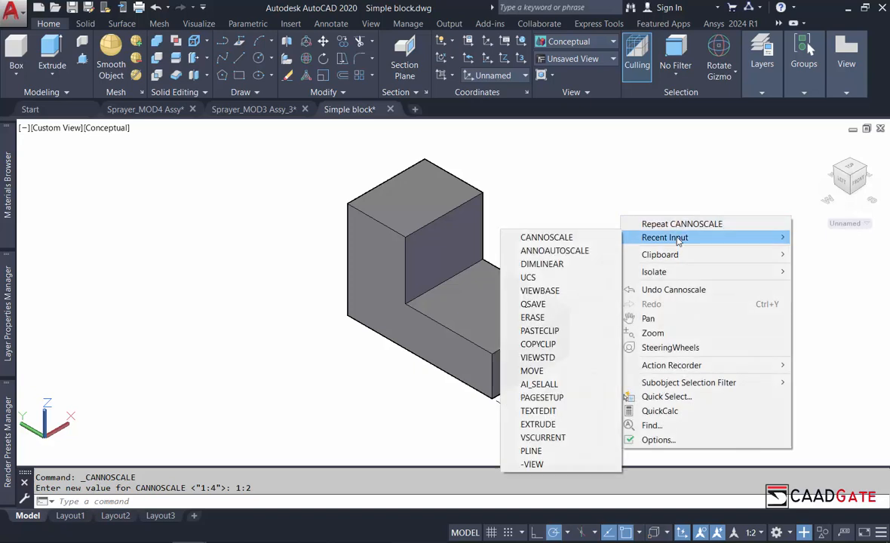
pyautogui.click(562, 277)
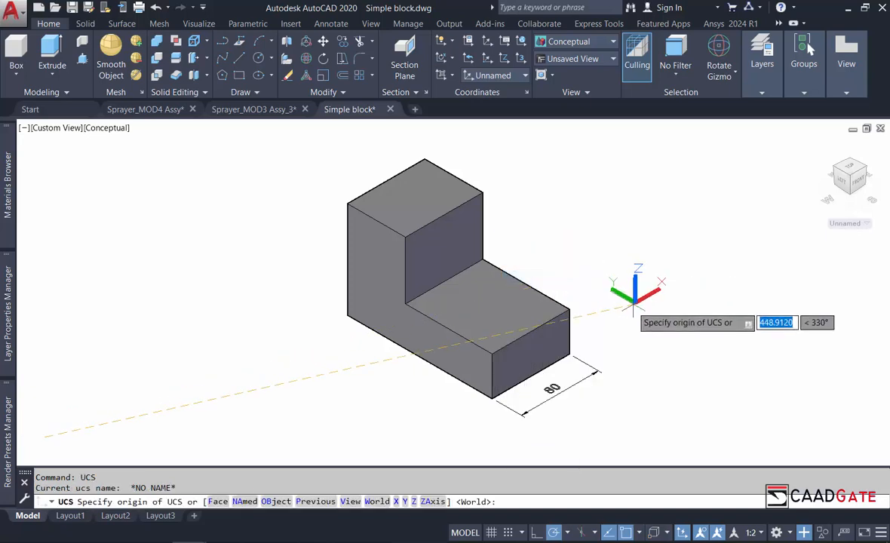
pyautogui.click(347, 313)
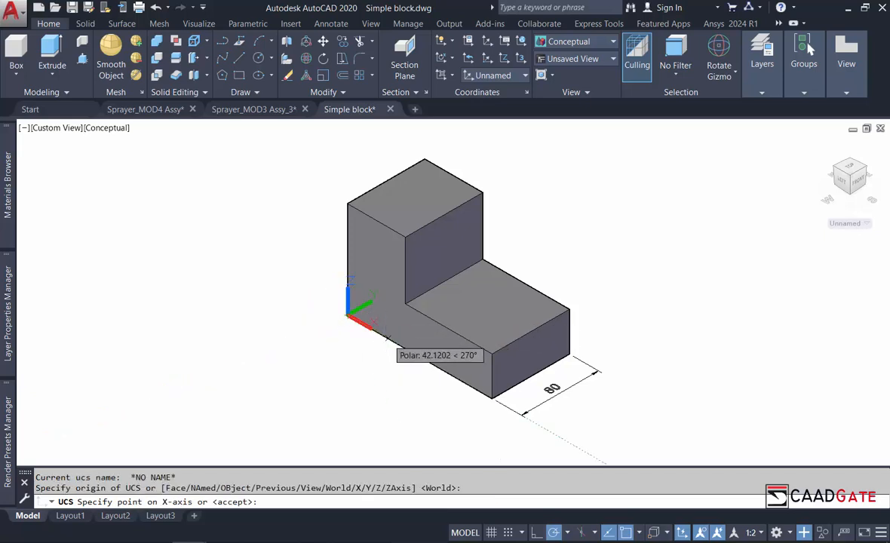
pyautogui.click(386, 341)
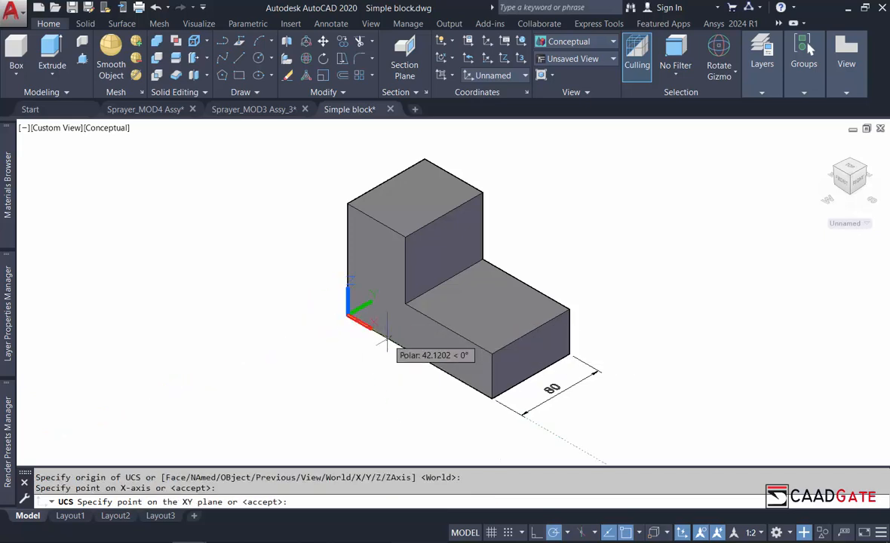
pyautogui.press('Return')
# Step: Add a linear dimension to the long bottom edge of the block, placed outside the body
pyautogui.rightClick(240, 284)
pyautogui.moveTo(298, 308)
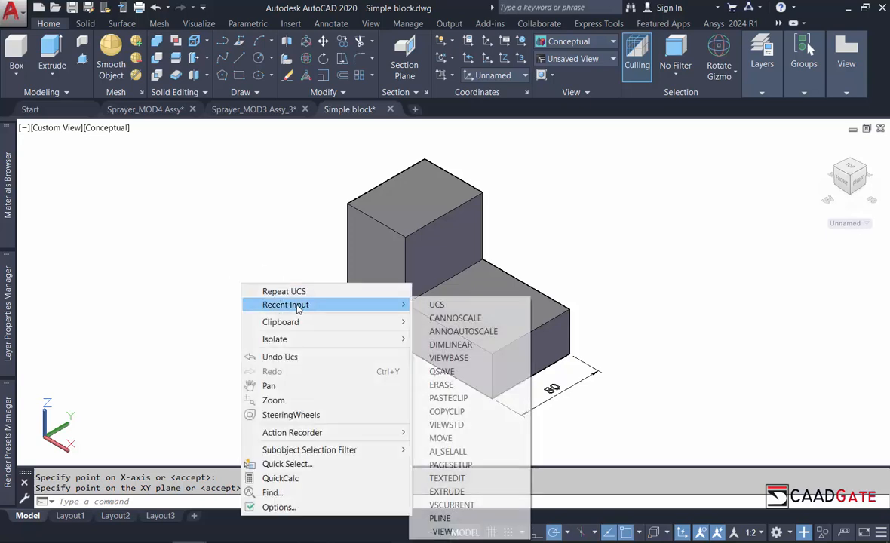
pyautogui.click(450, 344)
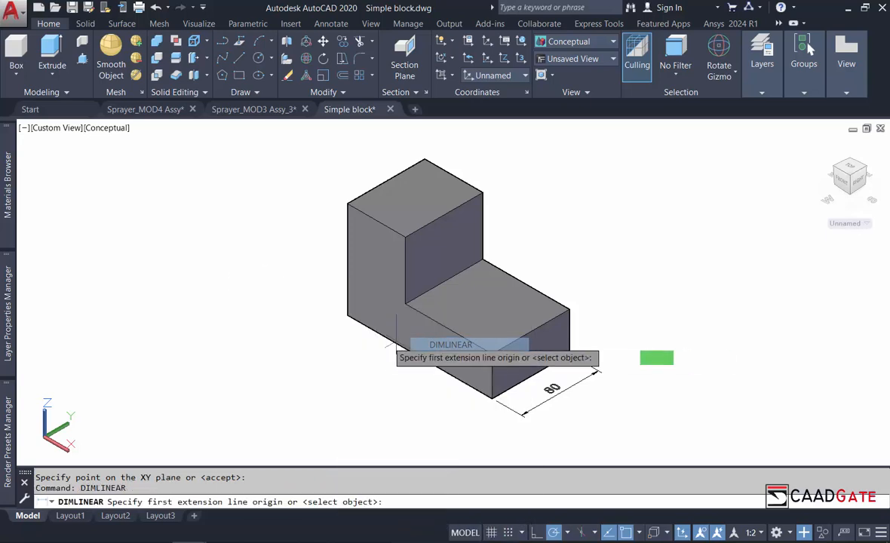
pyautogui.click(347, 314)
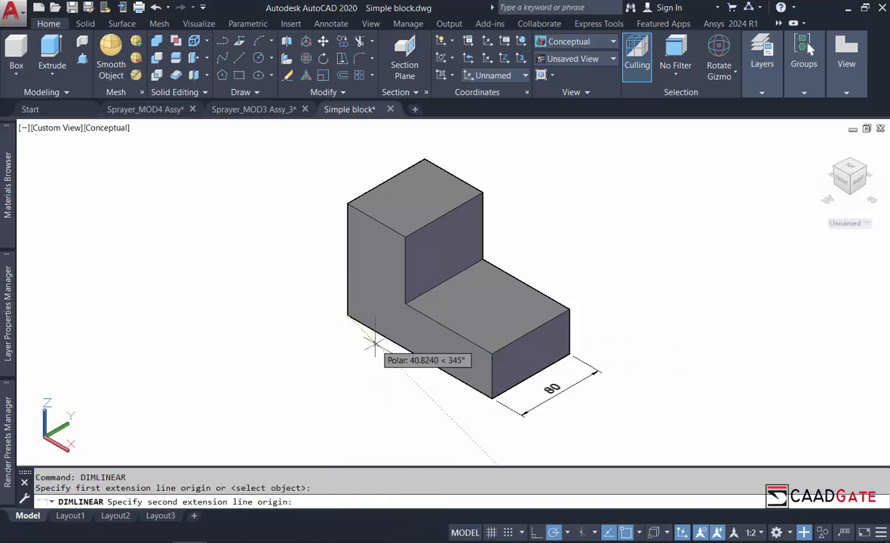
pyautogui.click(491, 397)
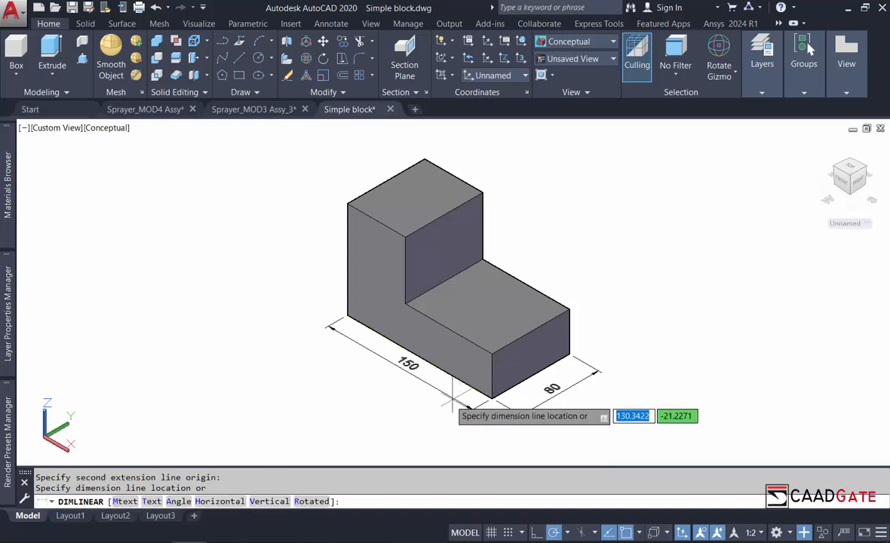
pyautogui.click(396, 381)
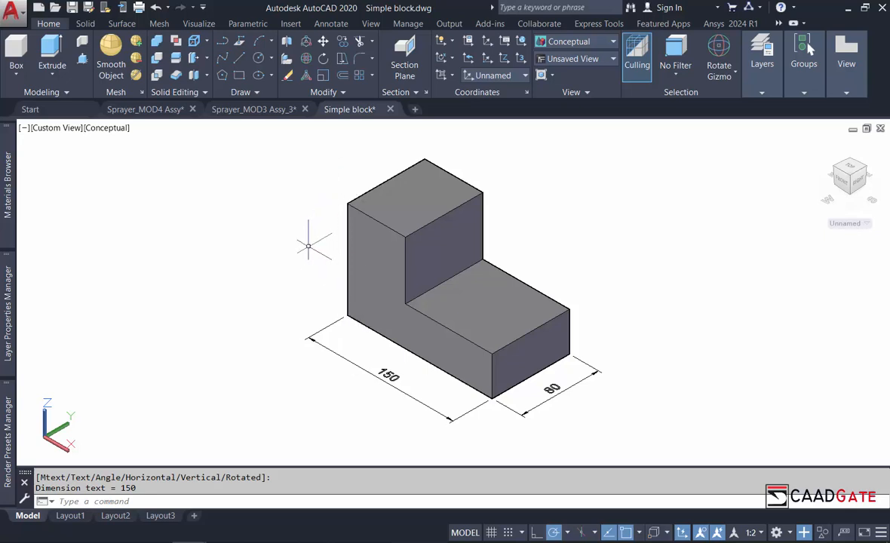
# Step: Reorient the UCS at the tall end's bottom corner so the X-axis points up the vertical edge
pyautogui.rightClick(275, 219)
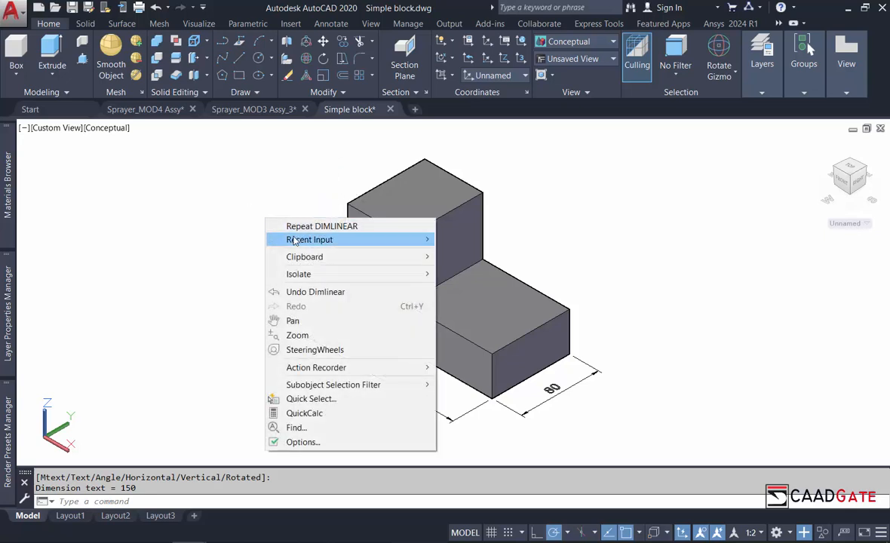
pyautogui.moveTo(395, 239)
pyautogui.click(452, 252)
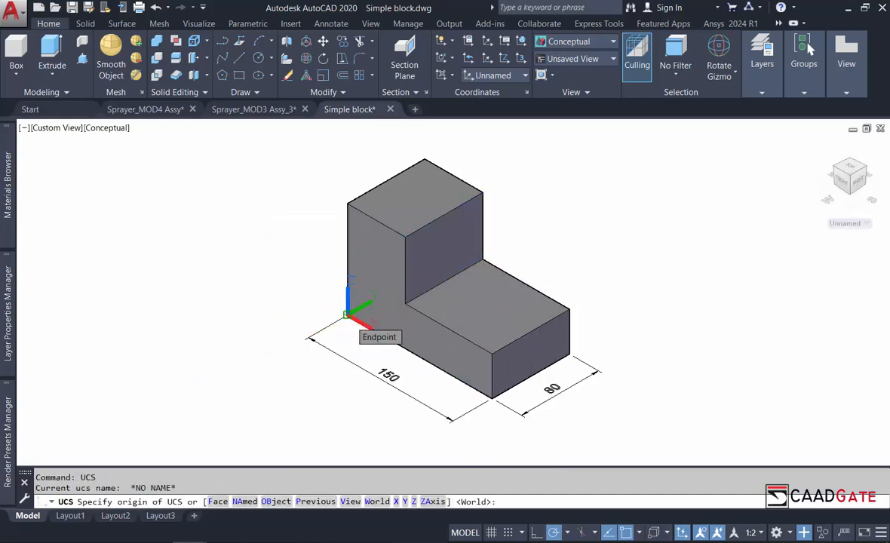
pyautogui.click(345, 315)
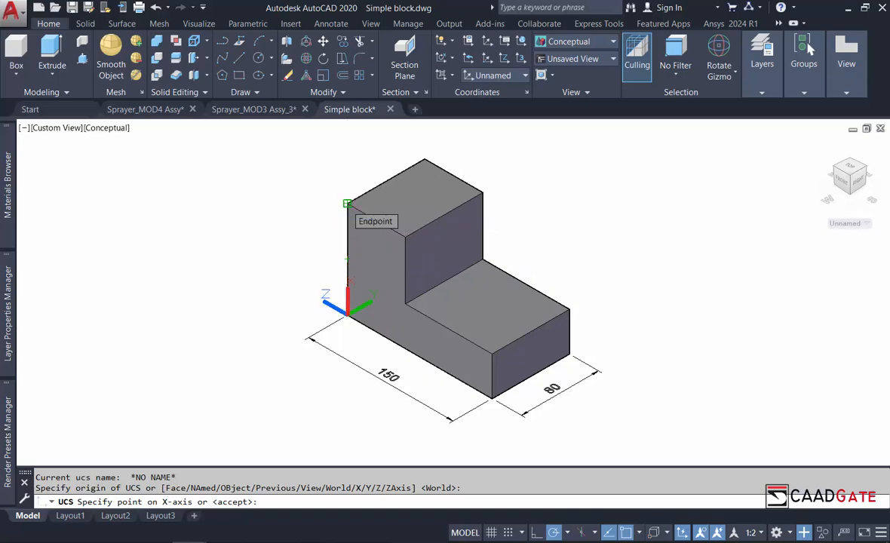
pyautogui.click(347, 204)
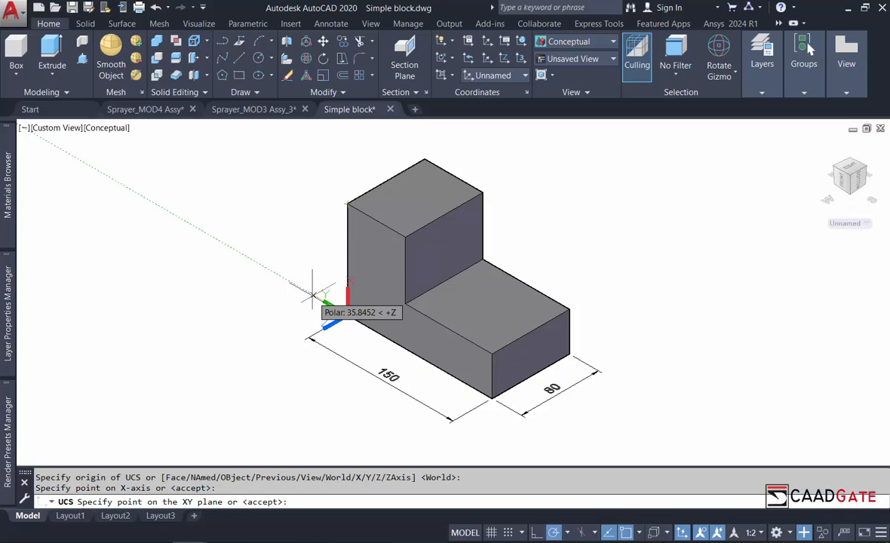
pyautogui.press('Return')
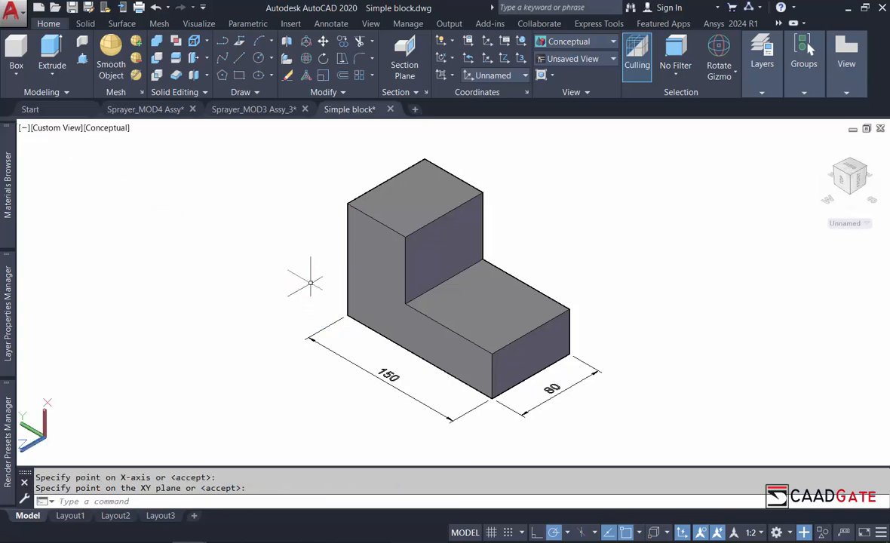
# Step: Add a linear dimension to the full-height vertical edge at the block's tall end
pyautogui.write('dim')
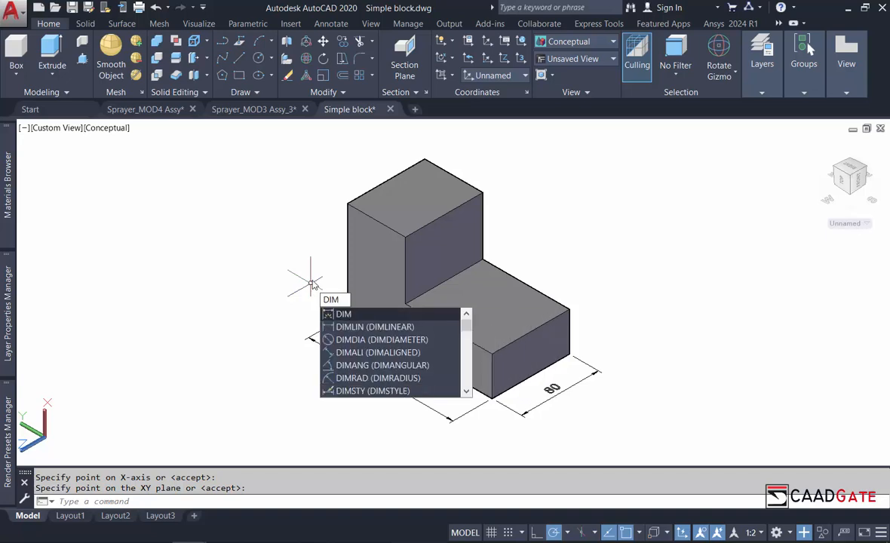
pyautogui.press('Down')
pyautogui.press('Return')
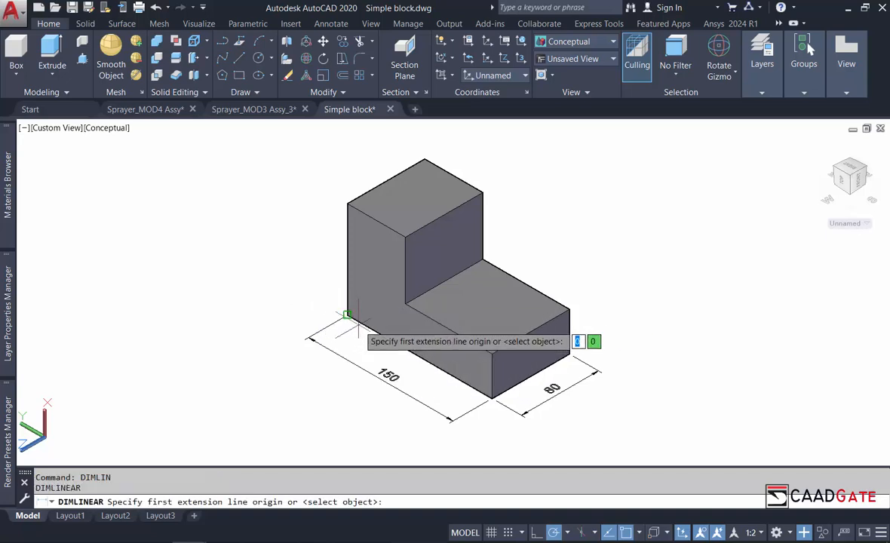
pyautogui.click(348, 309)
pyautogui.click(347, 202)
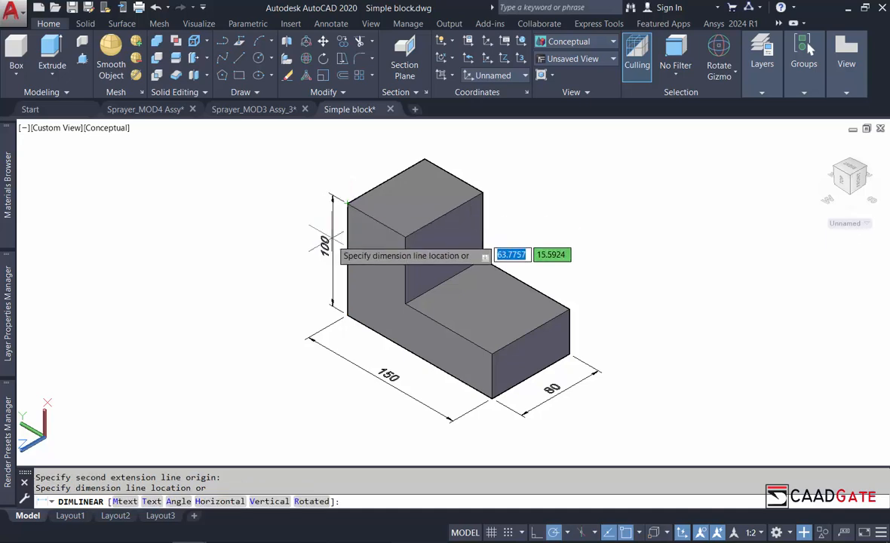
pyautogui.click(328, 252)
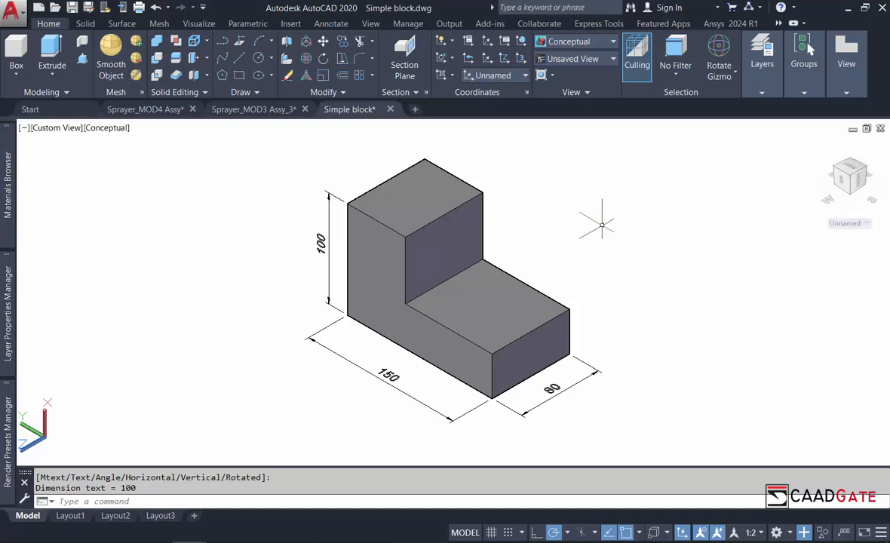
# Step: Move the UCS to the low end's rear top corner, with the X-axis pointing down its short vertical edge
pyautogui.write('ucs')
pyautogui.press('Return')
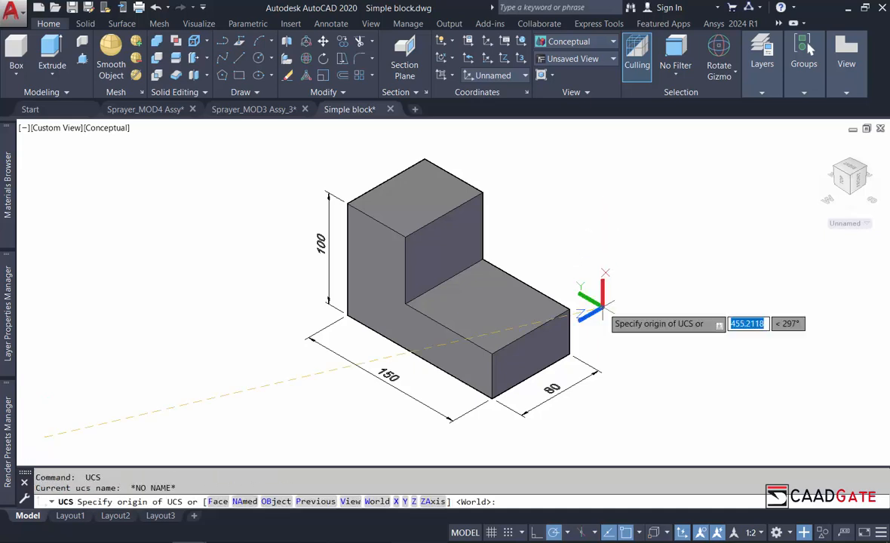
pyautogui.click(570, 307)
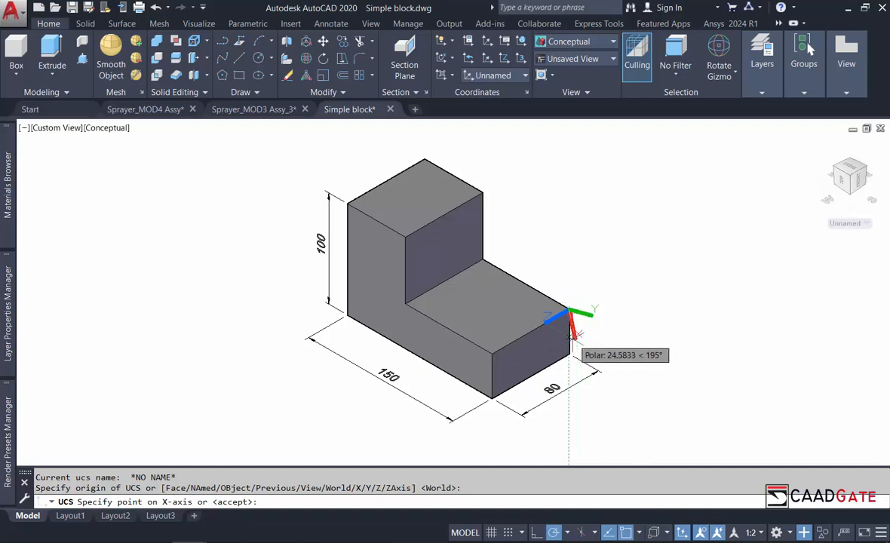
pyautogui.click(570, 332)
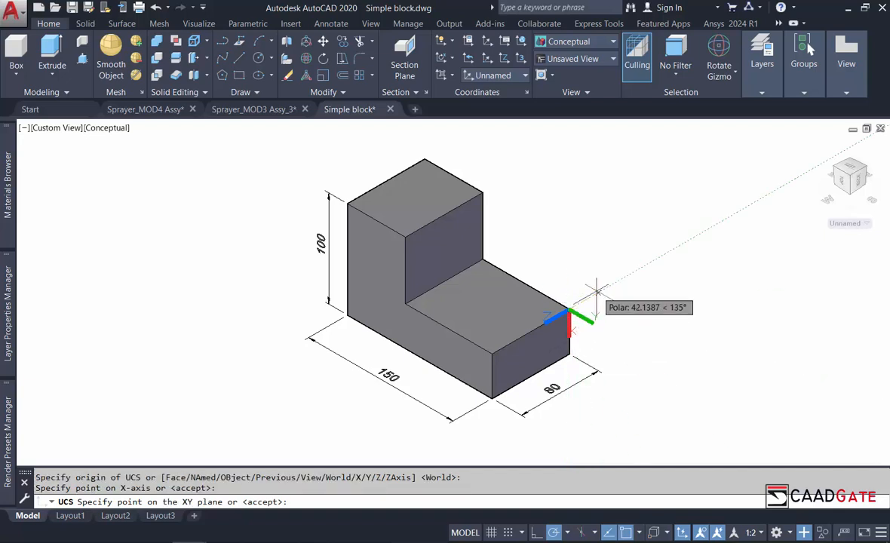
pyautogui.press('Return')
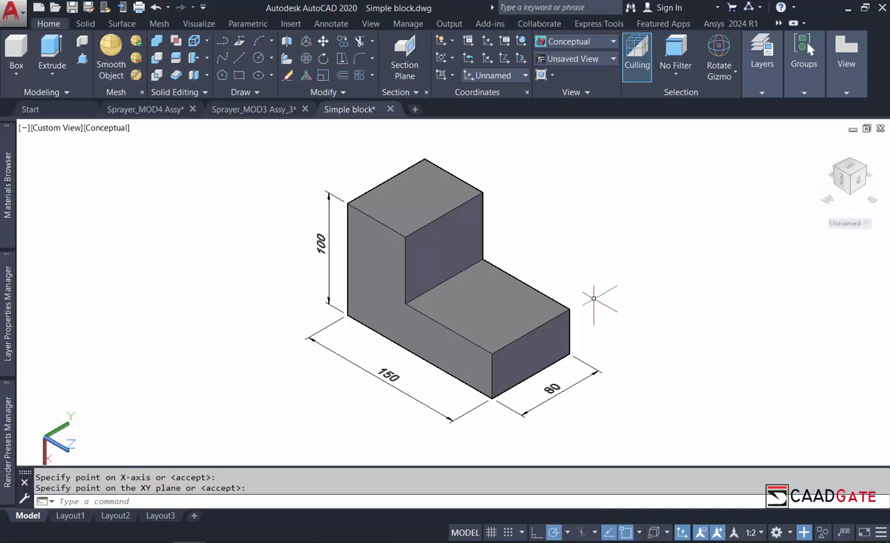
# Step: Add a linear dimension to the rear vertical edge of the block's low end, placed just outside the body
pyautogui.rightClick(606, 259)
pyautogui.moveTo(663, 279)
pyautogui.click(573, 291)
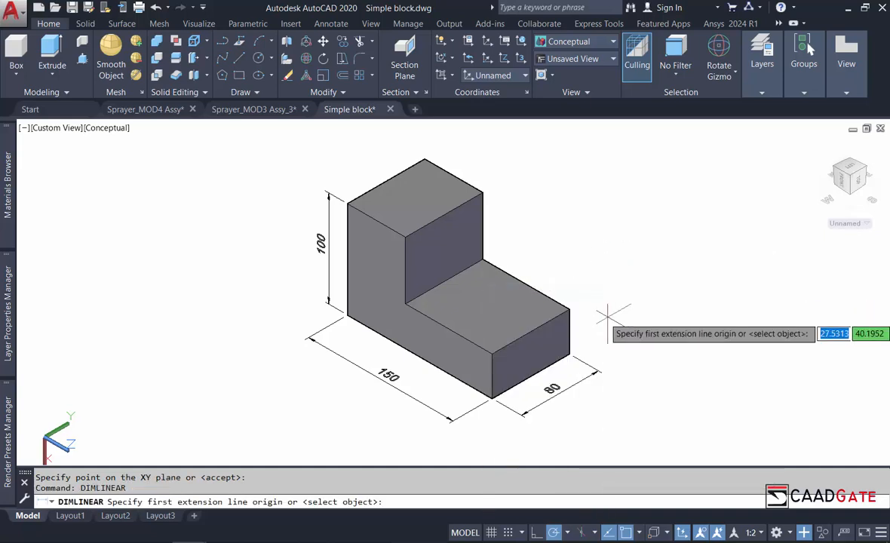
pyautogui.click(570, 309)
pyautogui.click(569, 353)
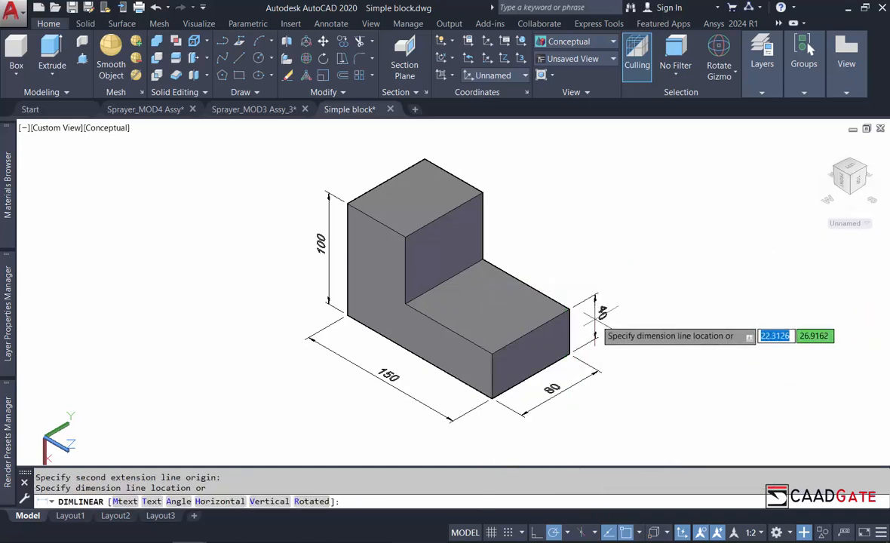
pyautogui.click(587, 323)
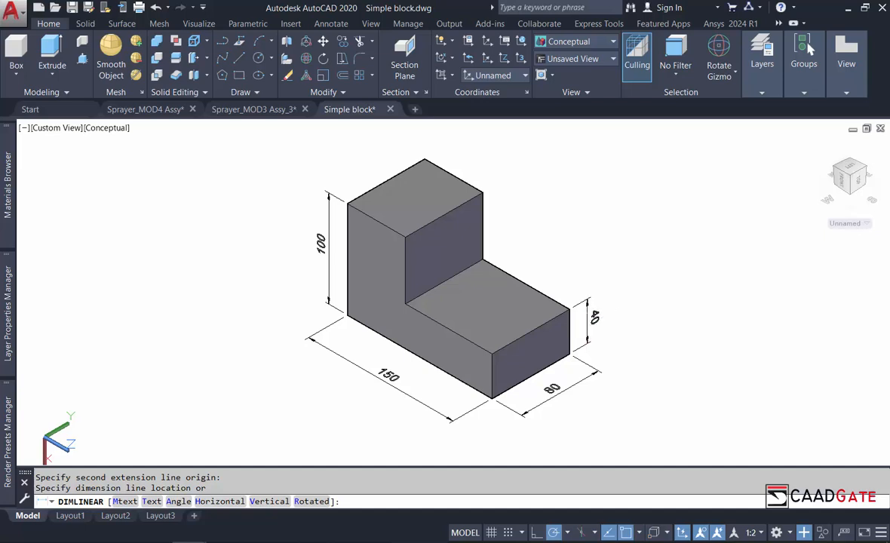
# Step: Place the UCS origin at the rear inner corner of the step, with the X-axis along the lower top face's long edge
pyautogui.rightClick(548, 223)
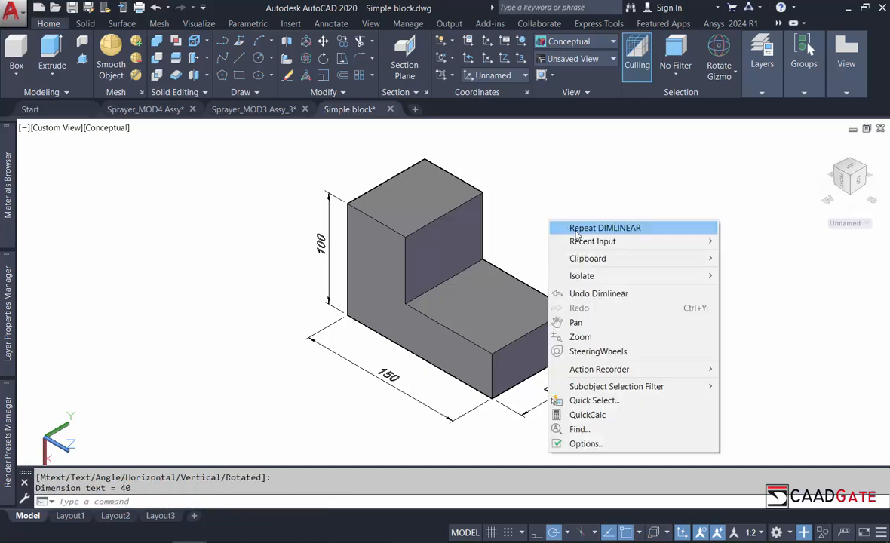
pyautogui.moveTo(603, 241)
pyautogui.click(774, 260)
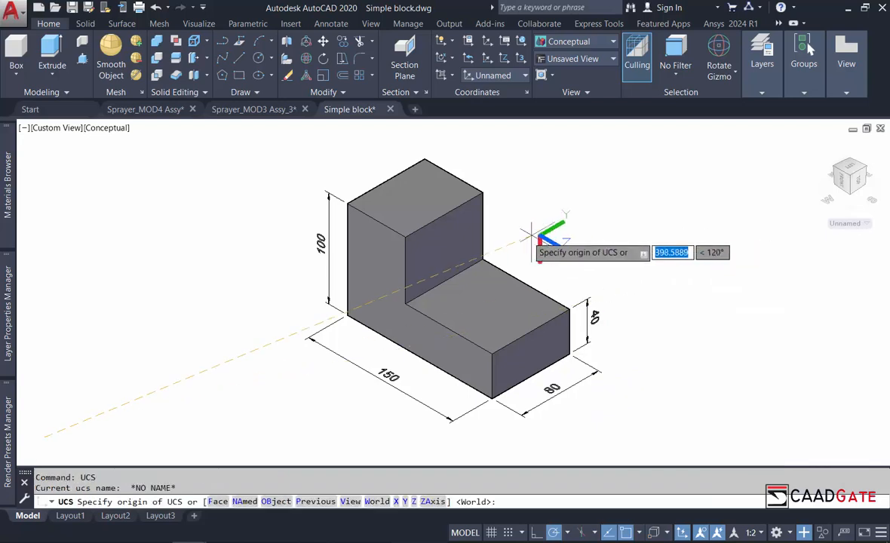
pyautogui.click(482, 259)
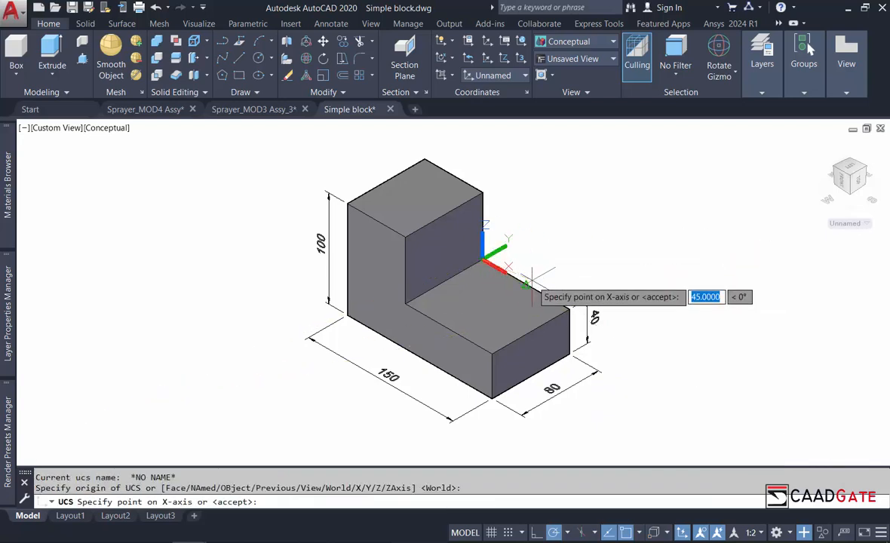
pyautogui.click(522, 282)
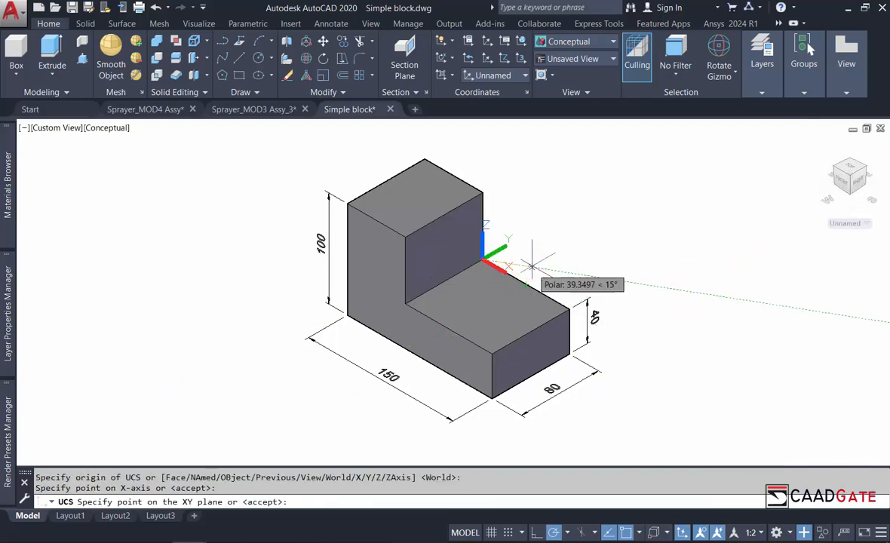
pyautogui.click(526, 218)
# Step: Add a linear dimension to the rear long edge of the lower top face, aligned with the end of the short vertical dimension
pyautogui.rightClick(537, 205)
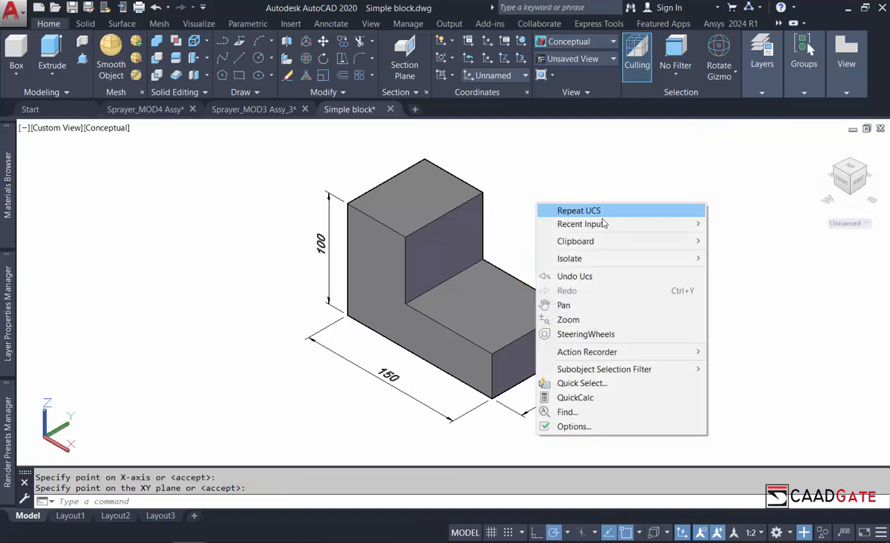
pyautogui.moveTo(596, 221)
pyautogui.click(751, 220)
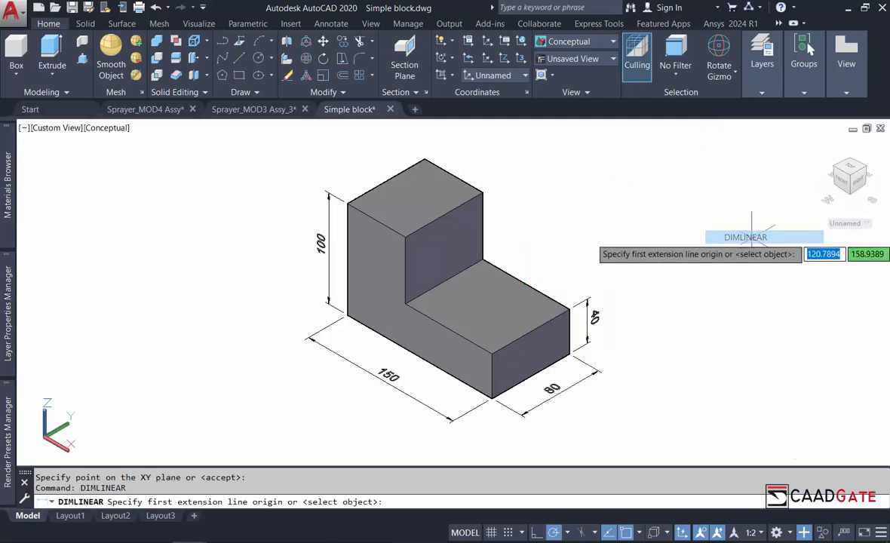
pyautogui.click(483, 260)
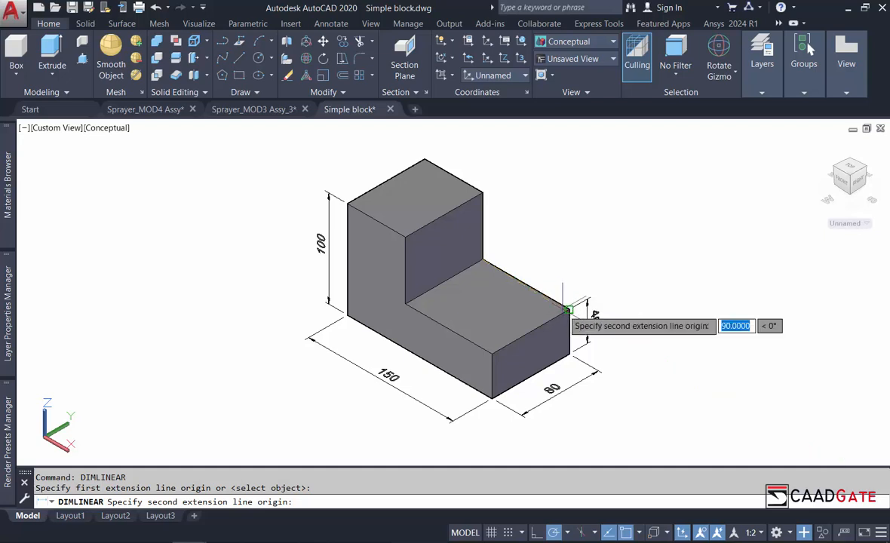
pyautogui.click(569, 308)
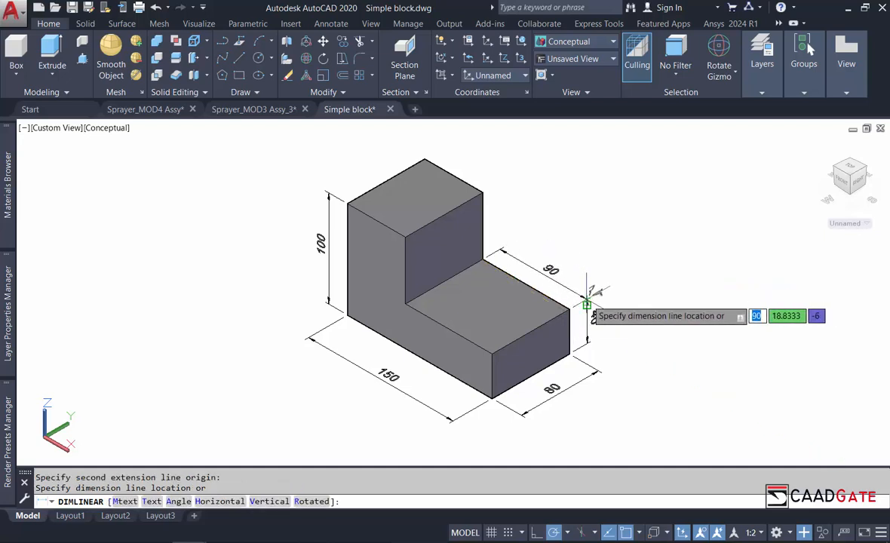
pyautogui.click(588, 304)
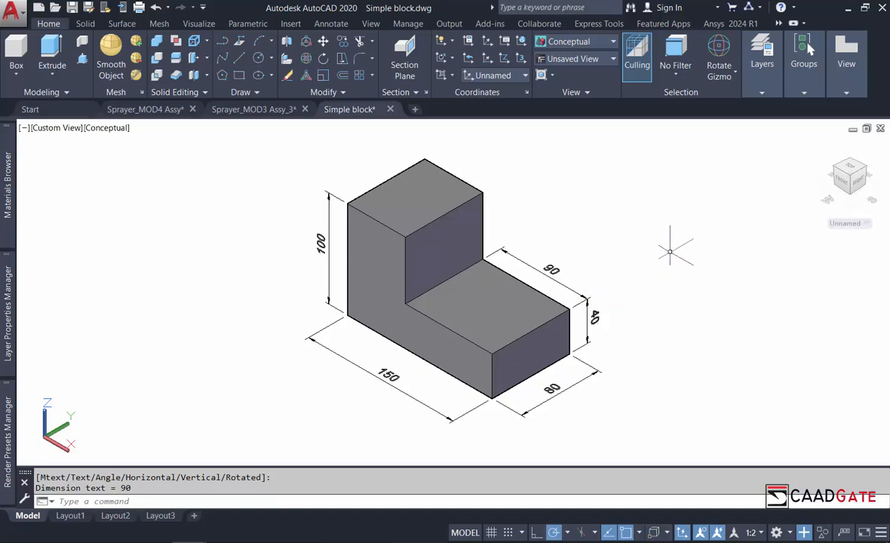